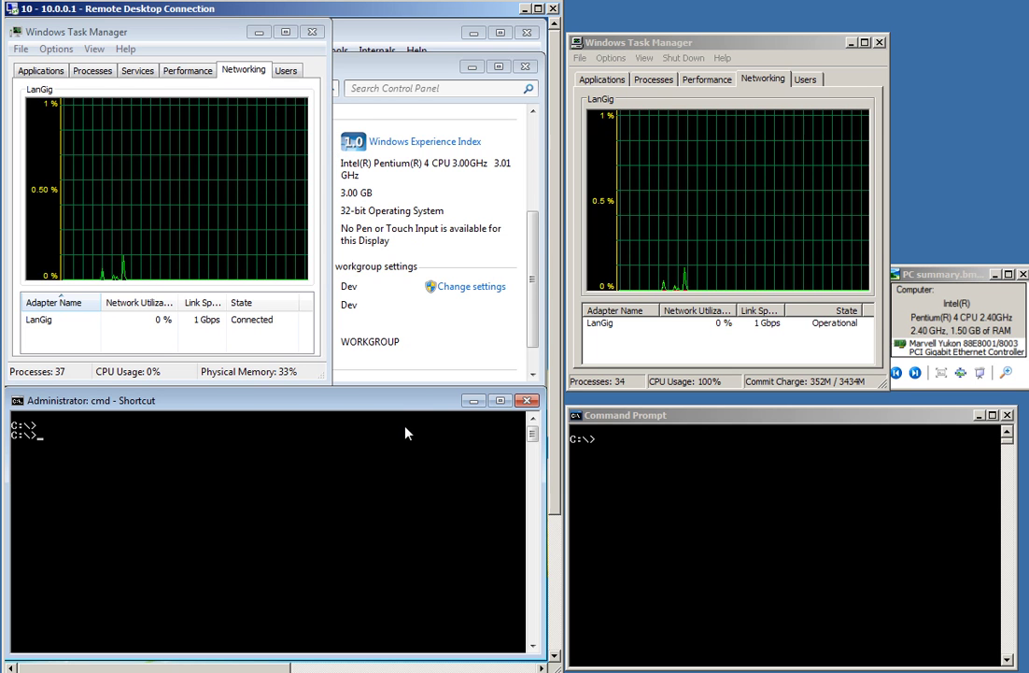
Start the iperf UDP server in the 10.0.0.1 remote console with "iperf.exe -s -u -p 5123 -i 5 -l 65500 -q 48"
type("iperf.exe -s -u -p 5123 -i 5 -l 65500 -q 48")
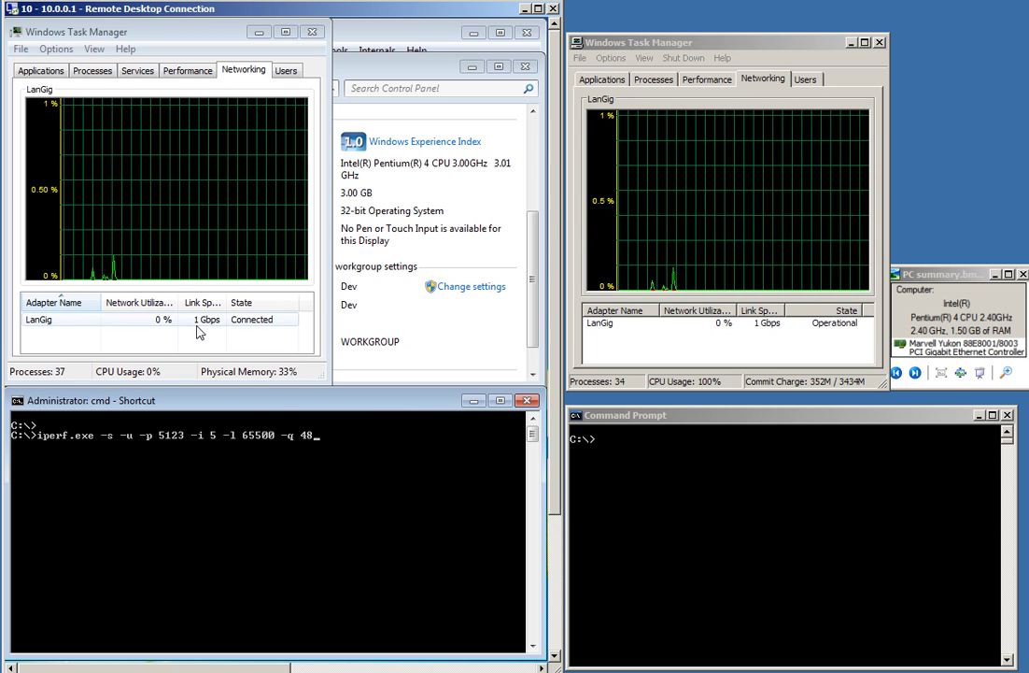
key("Return")
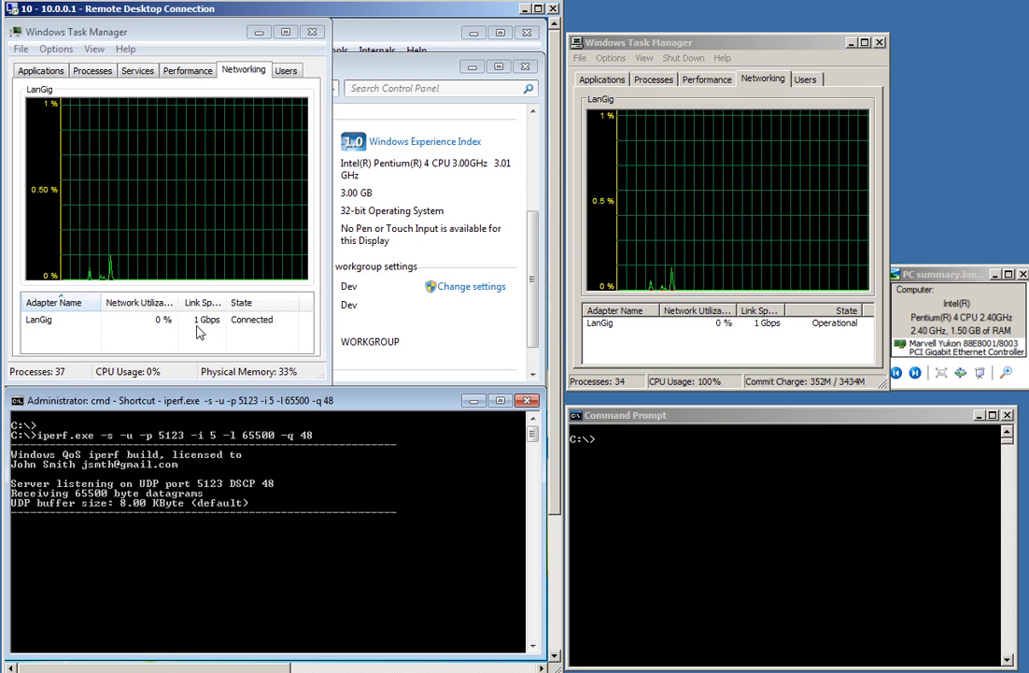
Run the client in the local command prompt with "iperf.exe -c 10.0.0.1 -u -p 5123 -b 5000m -i 5 -t 20 -l 65500 -q 46"
left_click(714, 420)
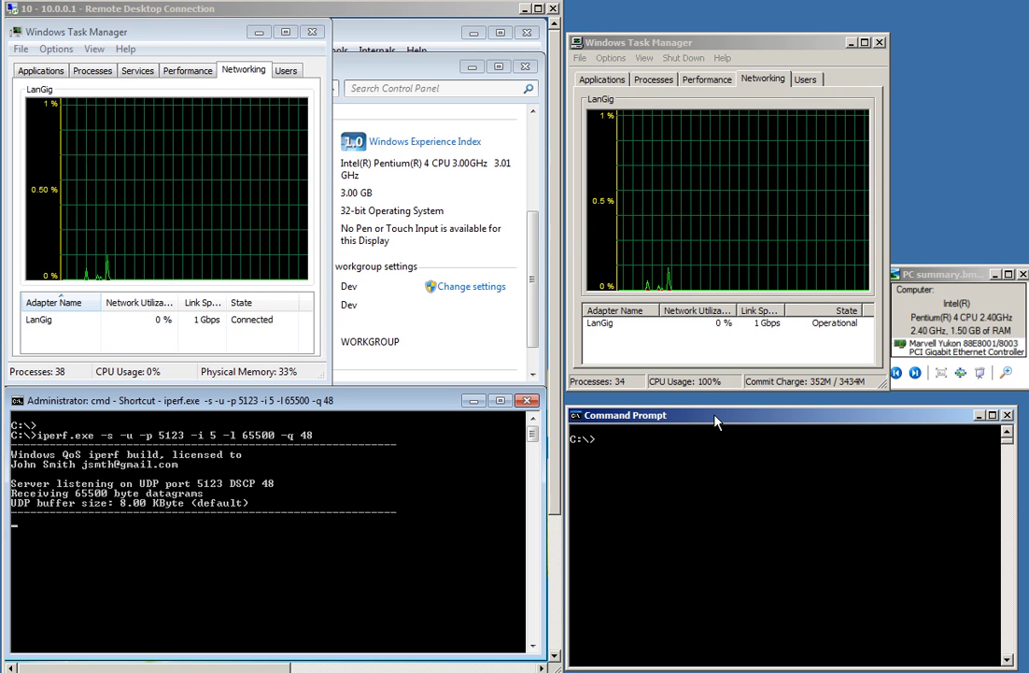
key("Up")
key("Up")
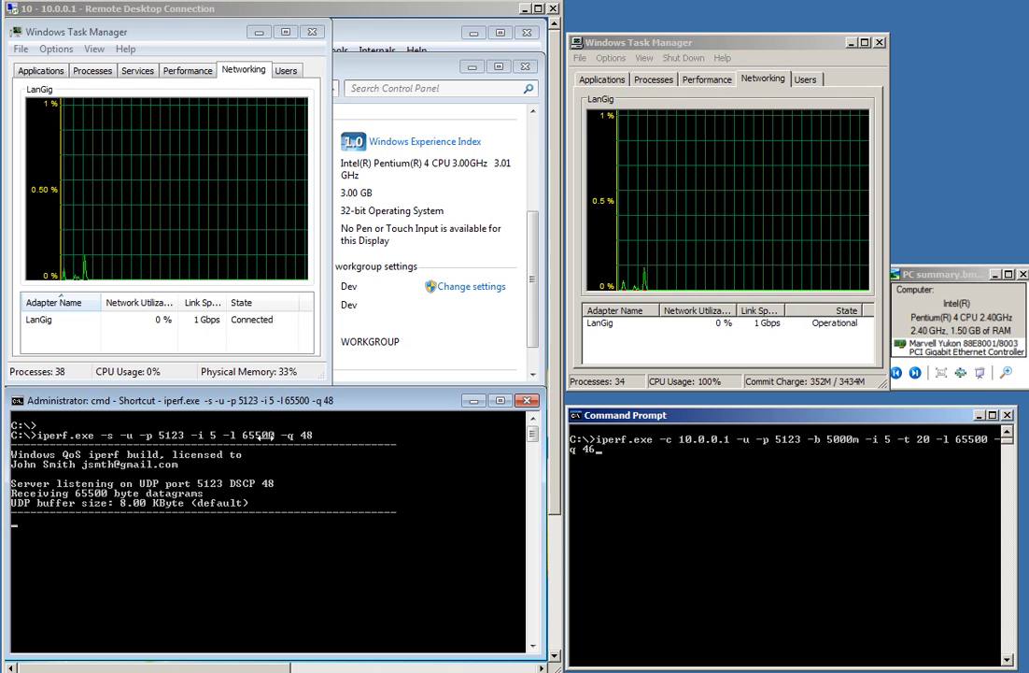
left_click(904, 412)
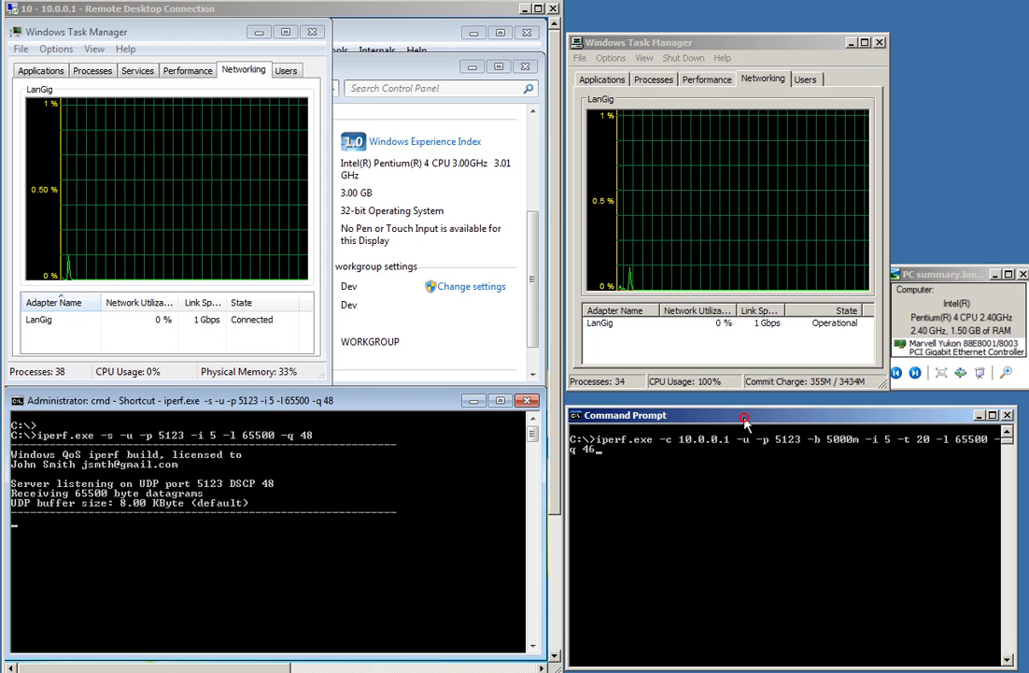
left_click(387, 403)
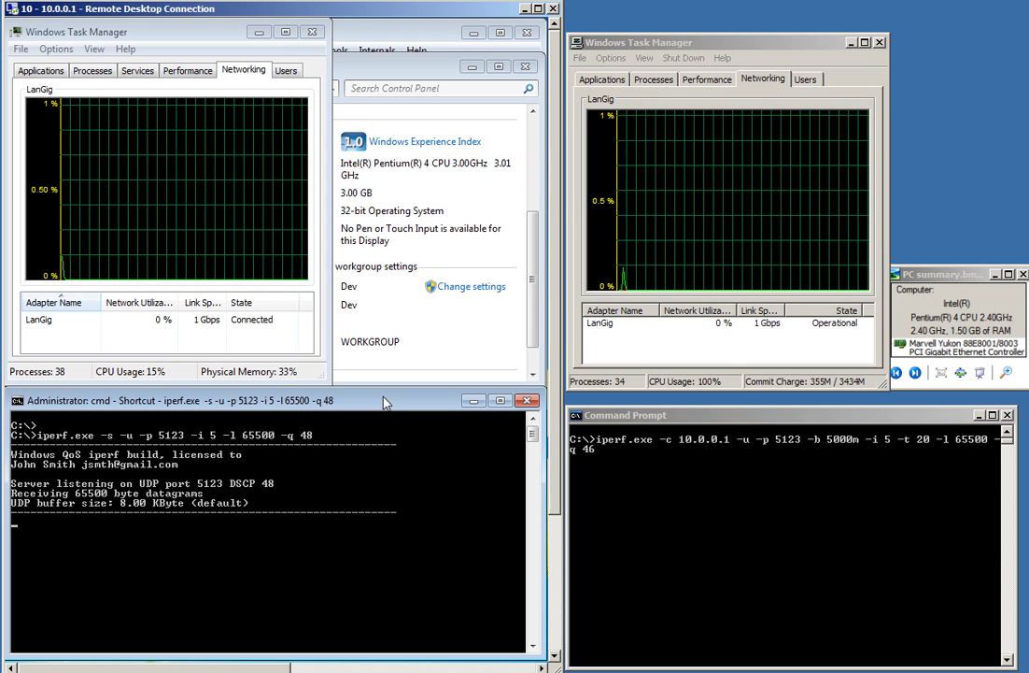
left_click(641, 427)
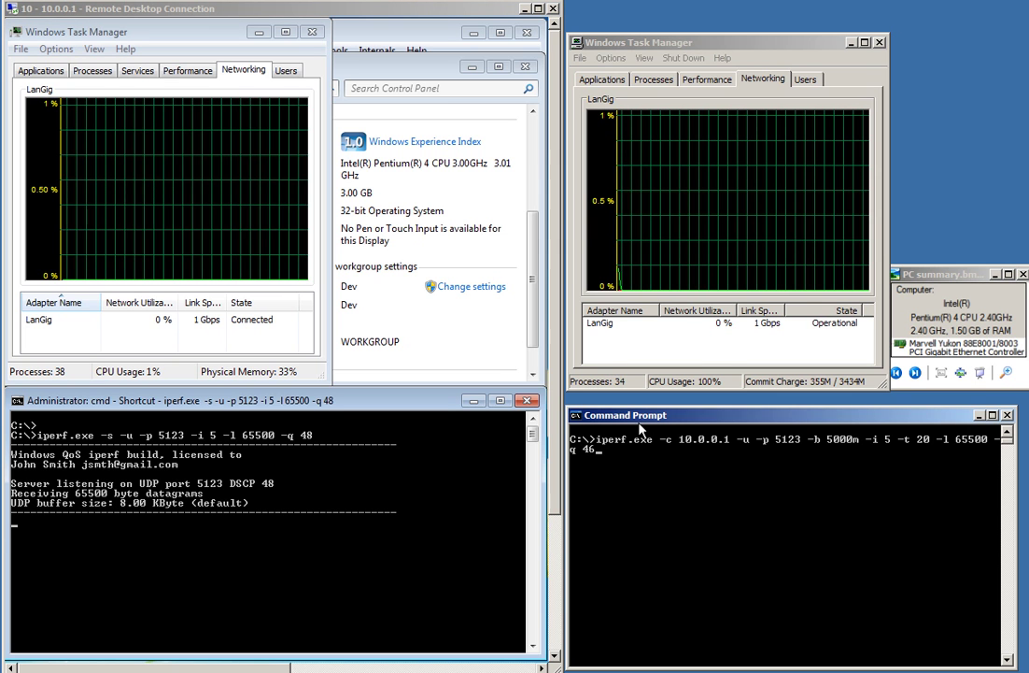
key("Return")
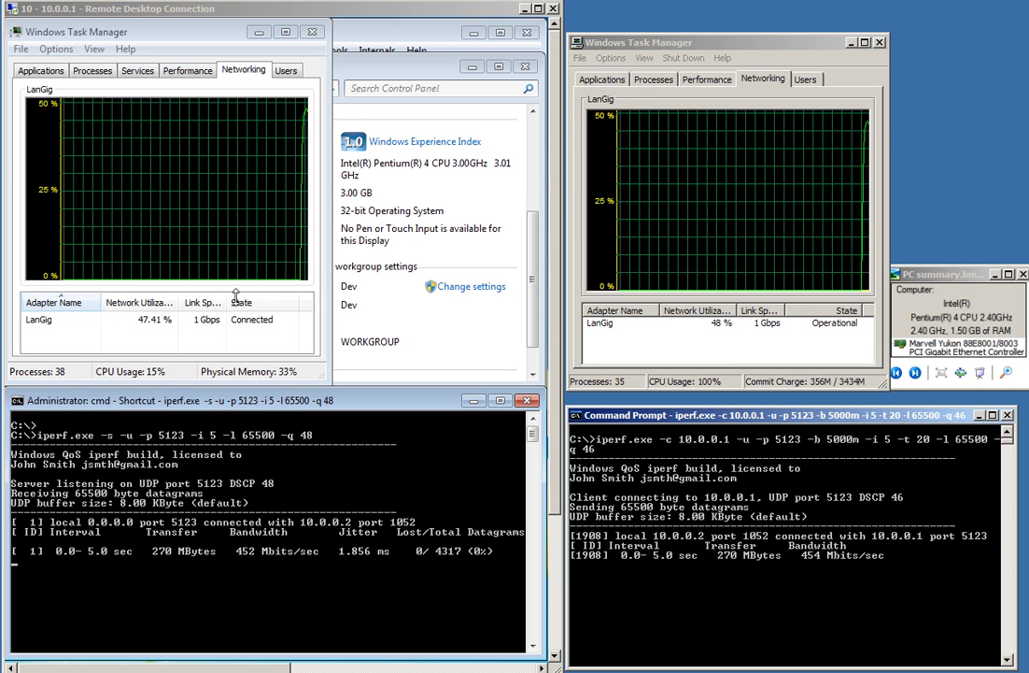
Switch to Wireshark on the remote machine and start a new live capture on the Marvell Yukon Ethernet Controller
left_click(359, 407)
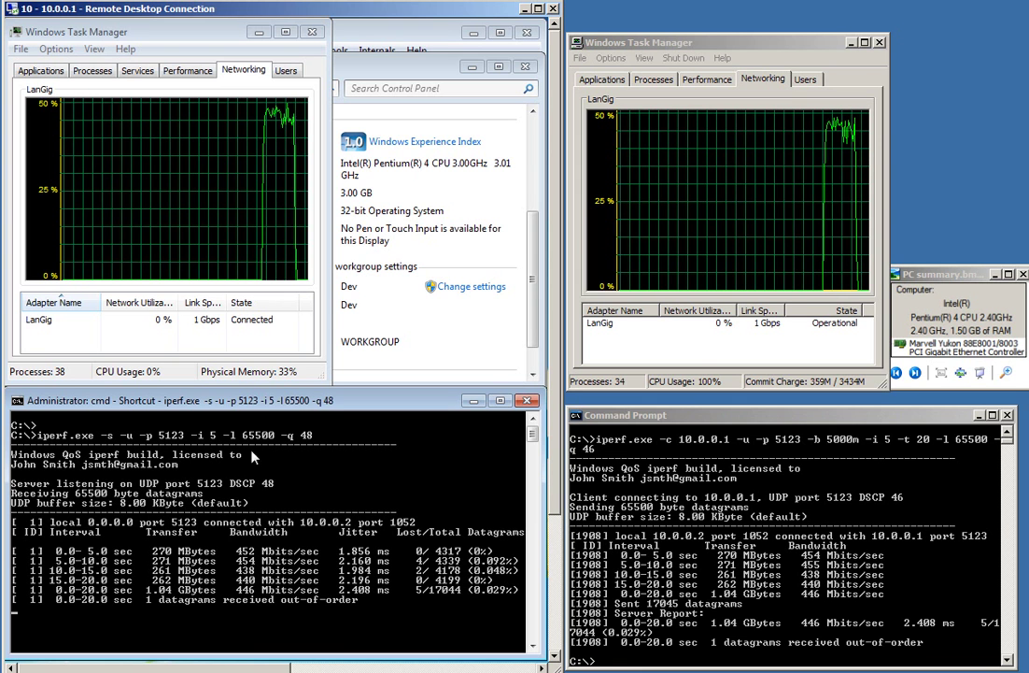
left_click(381, 39)
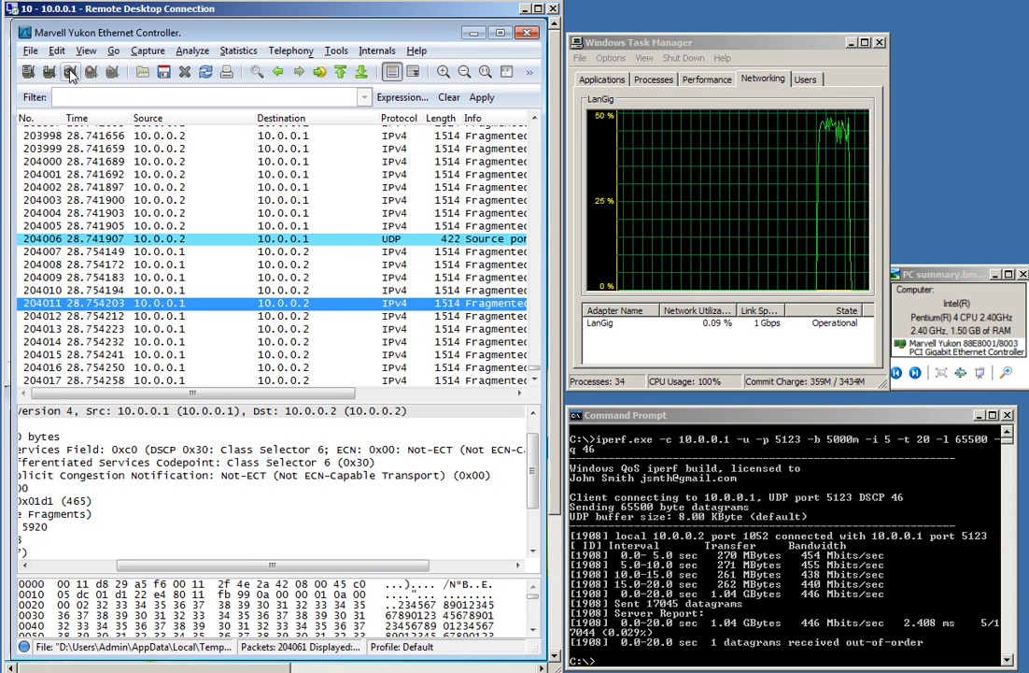
left_click(69, 73)
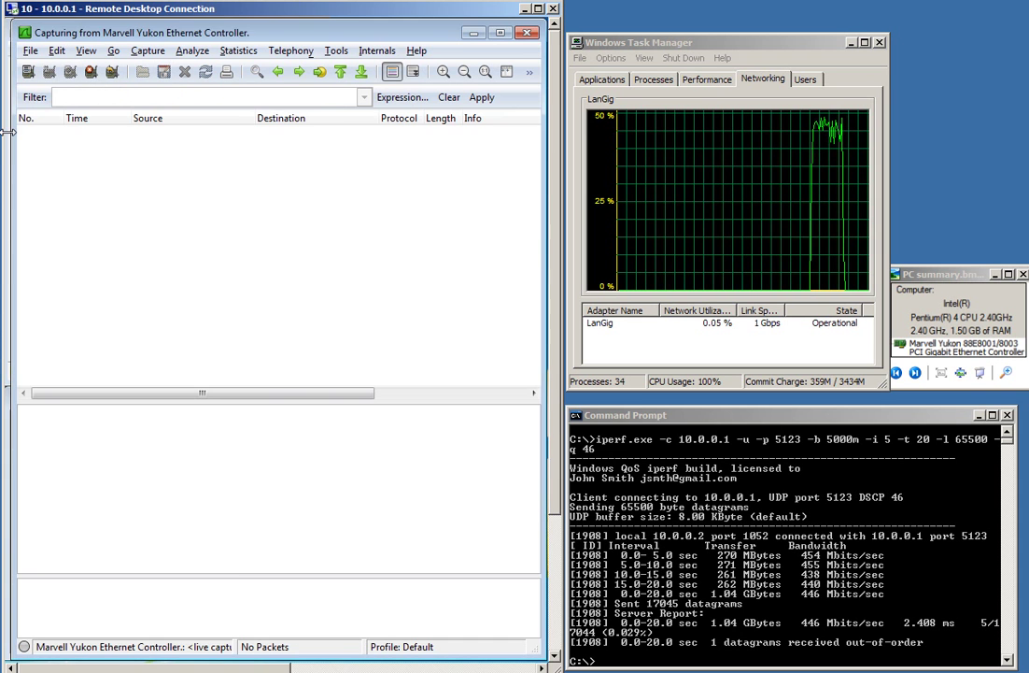
Bring the remote Task Manager and iperf server console to the front and rerun the previous iperf client command locally
left_click(7, 132)
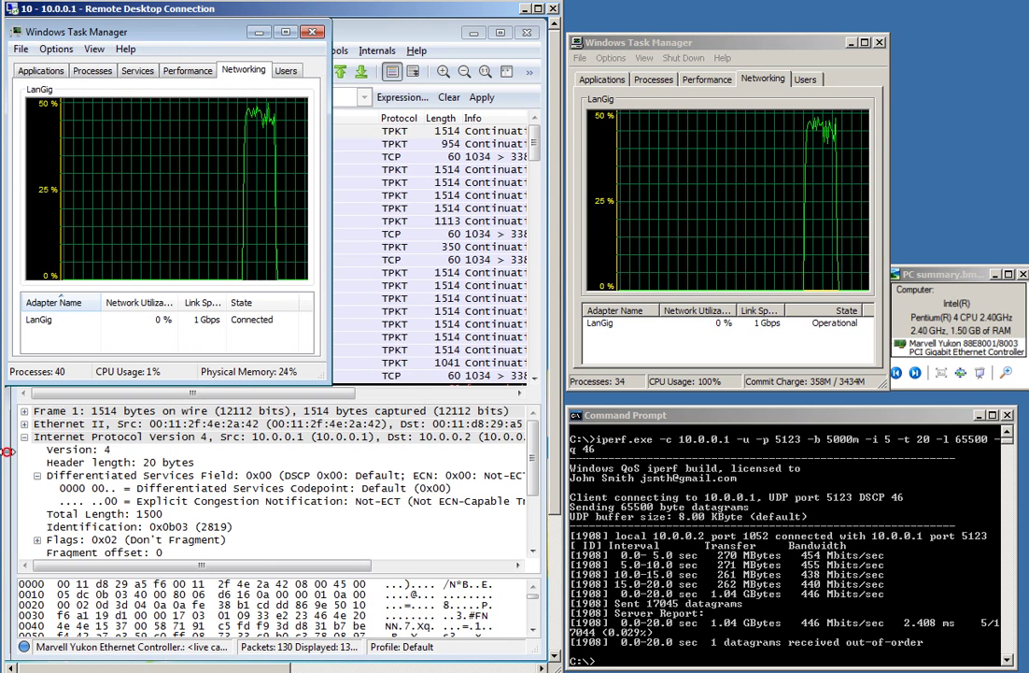
left_click(7, 452)
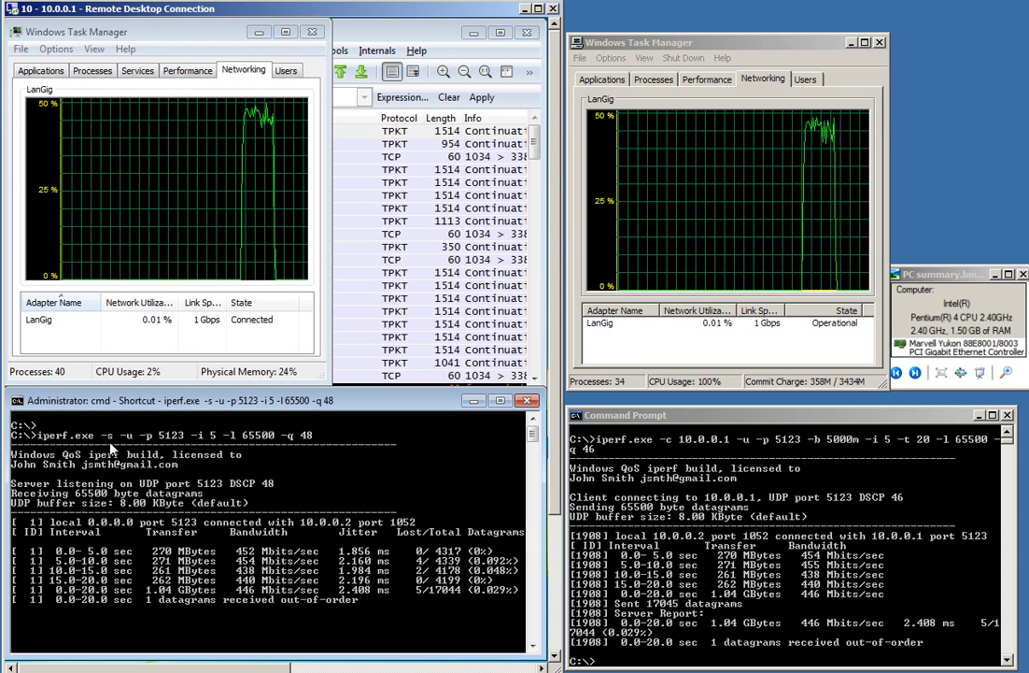
left_click(790, 418)
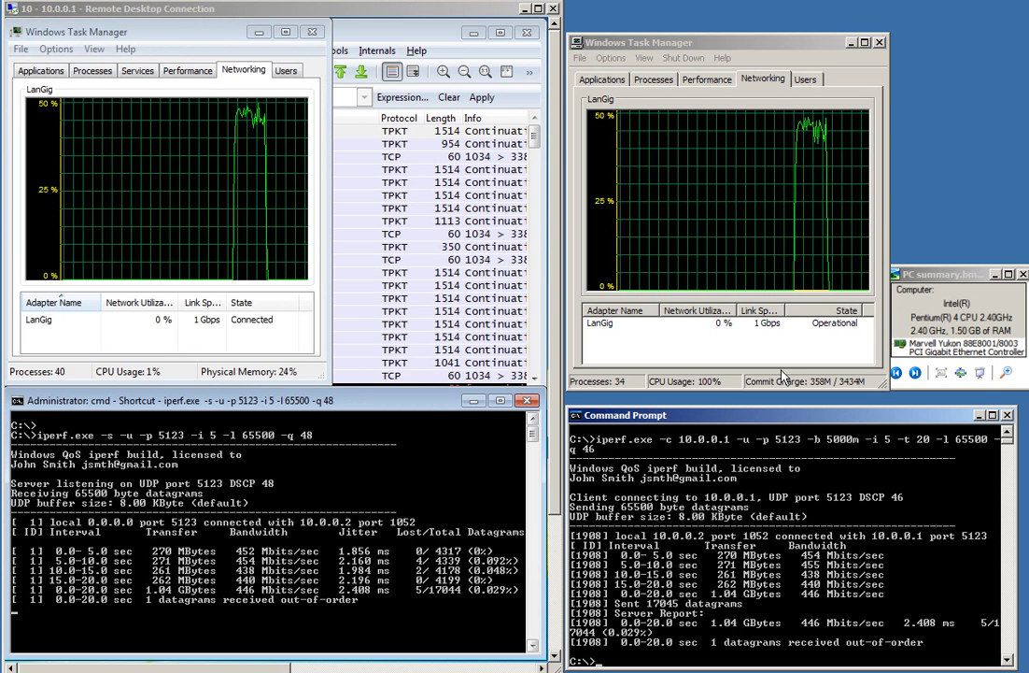
key("Up")
key("Return")
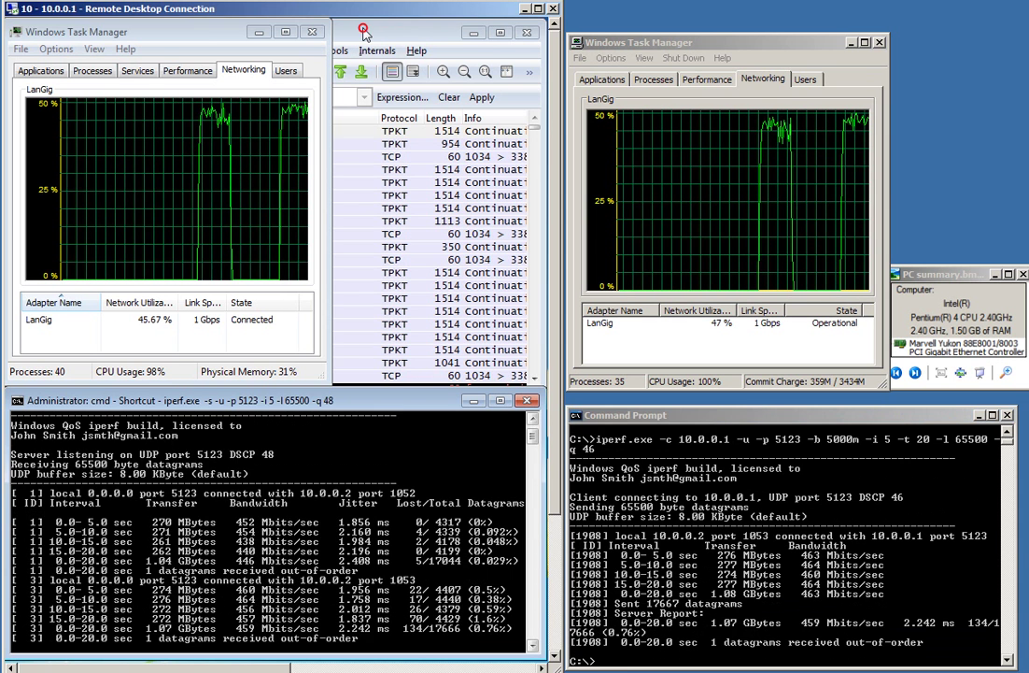
Switch to Wireshark, stop the live capture and go to the end of the packet list
left_click(364, 35)
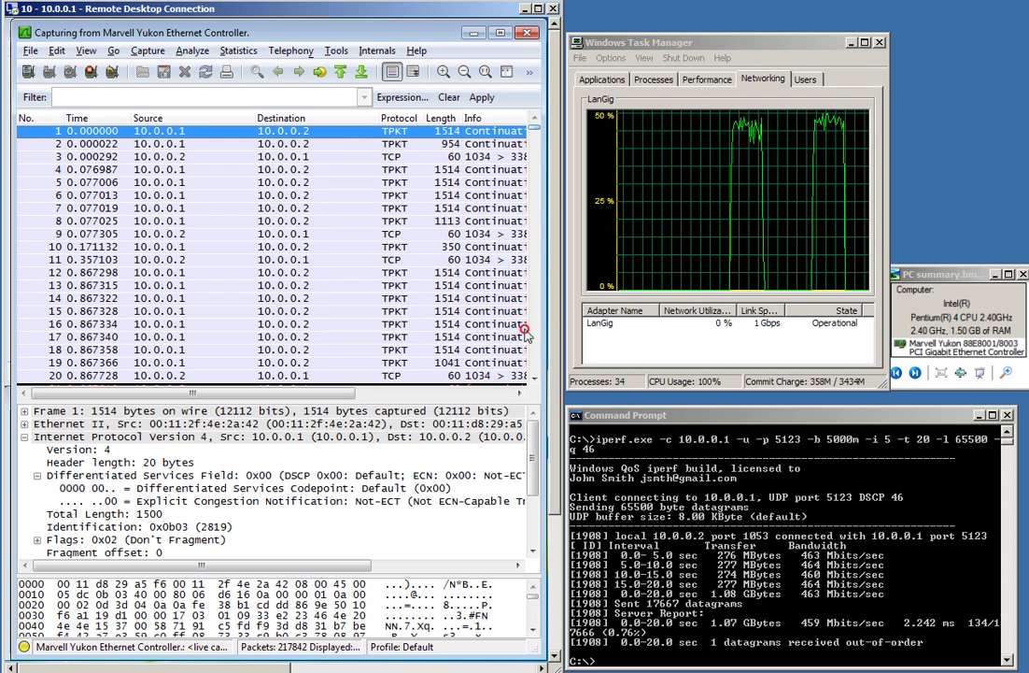
left_click_drag(533, 128, 534, 379)
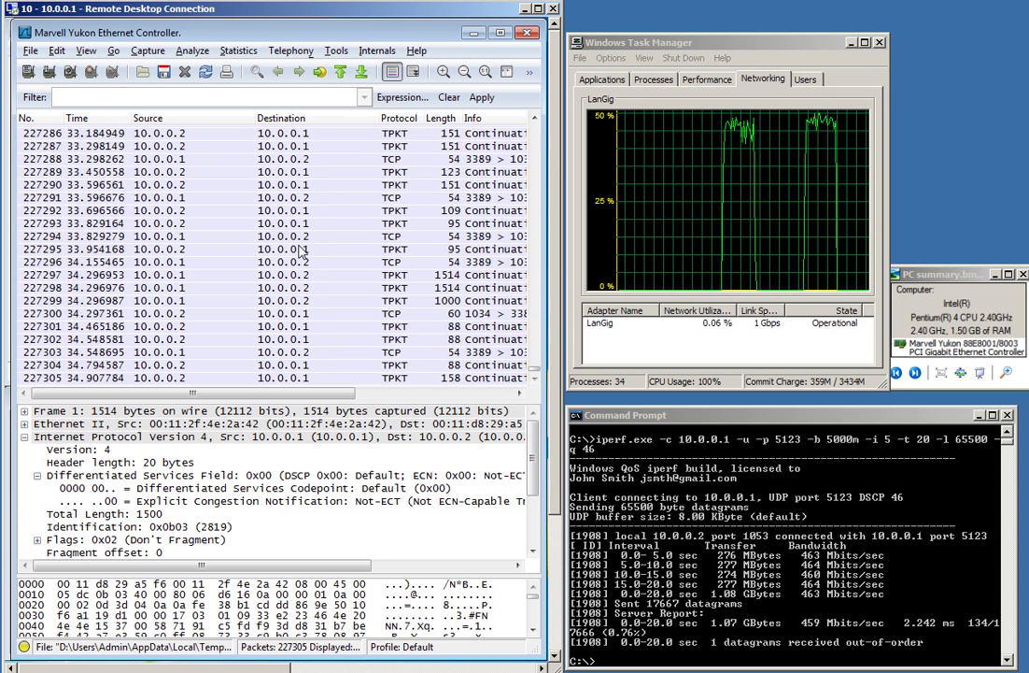
Search back from the end of the capture for the fragmented IPv4 packets sent from 10.0.0.2 to 10.0.0.1
scroll(334, 274, "up", 5)
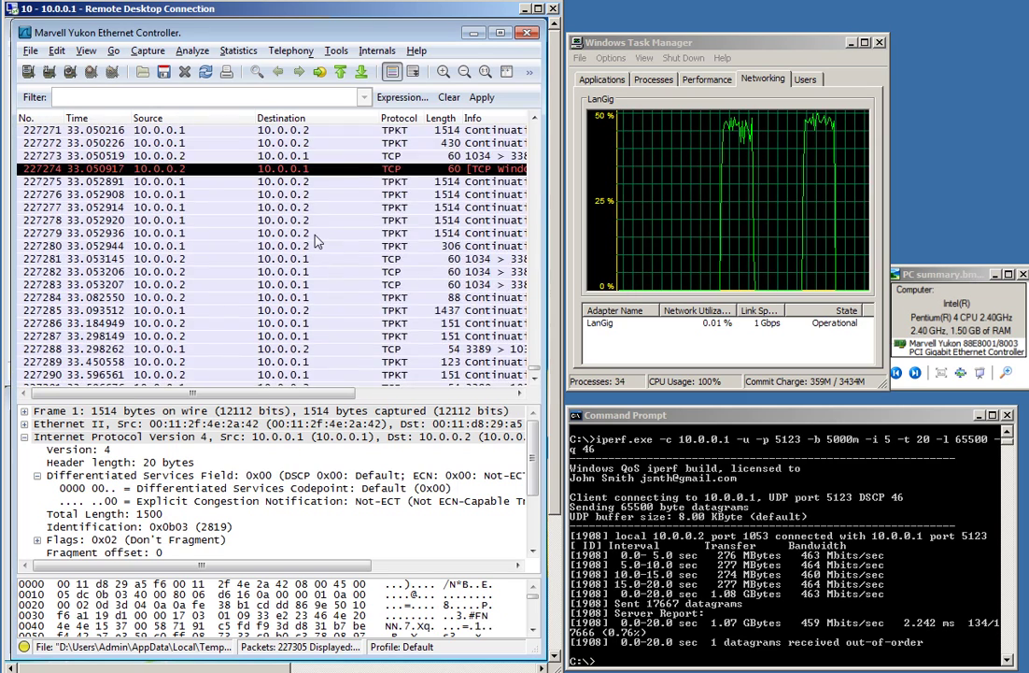
scroll(335, 270, "up", 7)
scroll(329, 260, "up", 8)
scroll(329, 260, "up", 7)
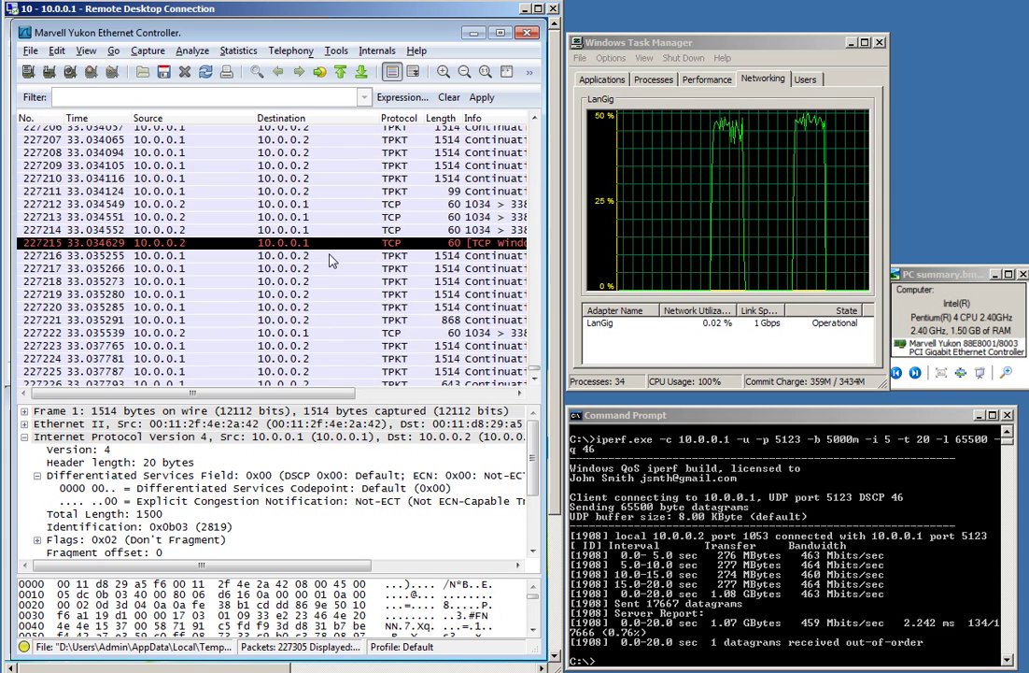
scroll(423, 334, "up", 2)
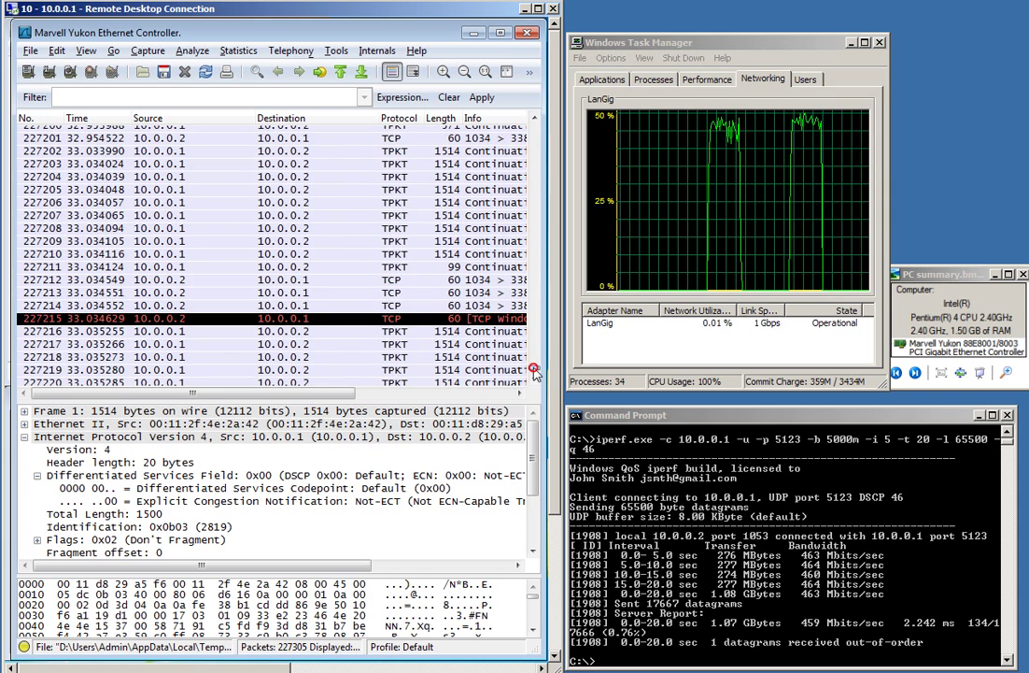
left_click_drag(536, 371, 536, 370)
scroll(348, 248, "down", 4)
scroll(347, 248, "up", 2)
scroll(347, 247, "up", 7)
scroll(310, 213, "up", 10)
scroll(314, 218, "up", 8)
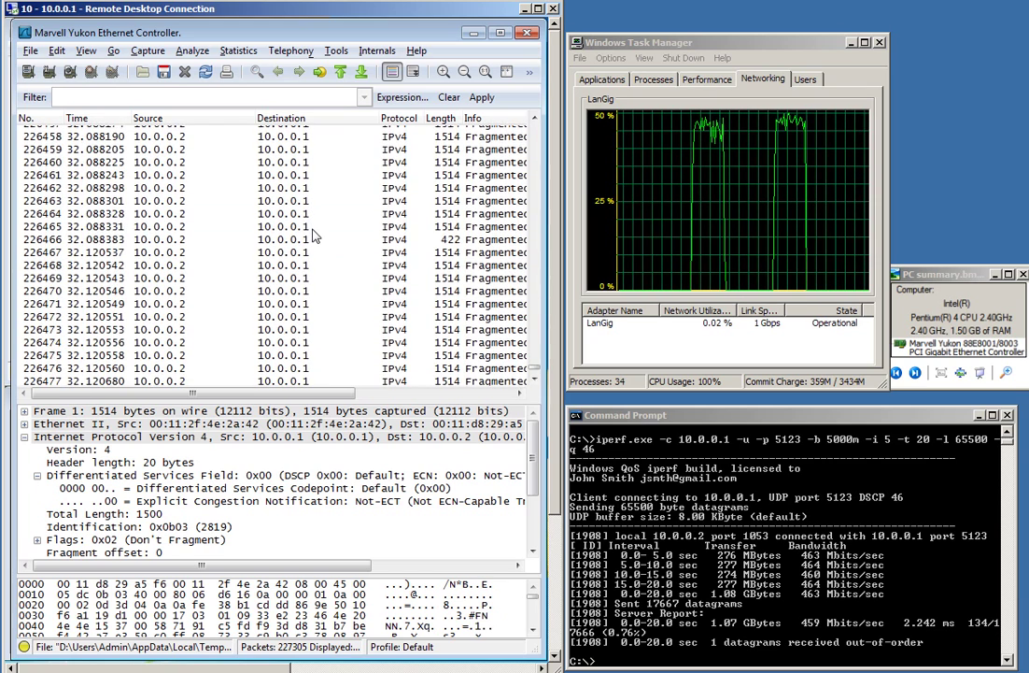
scroll(313, 234, "down", 8)
scroll(310, 227, "down", 10)
scroll(308, 273, "down", 11)
scroll(327, 286, "down", 11)
scroll(325, 283, "down", 13)
scroll(323, 278, "down", 6)
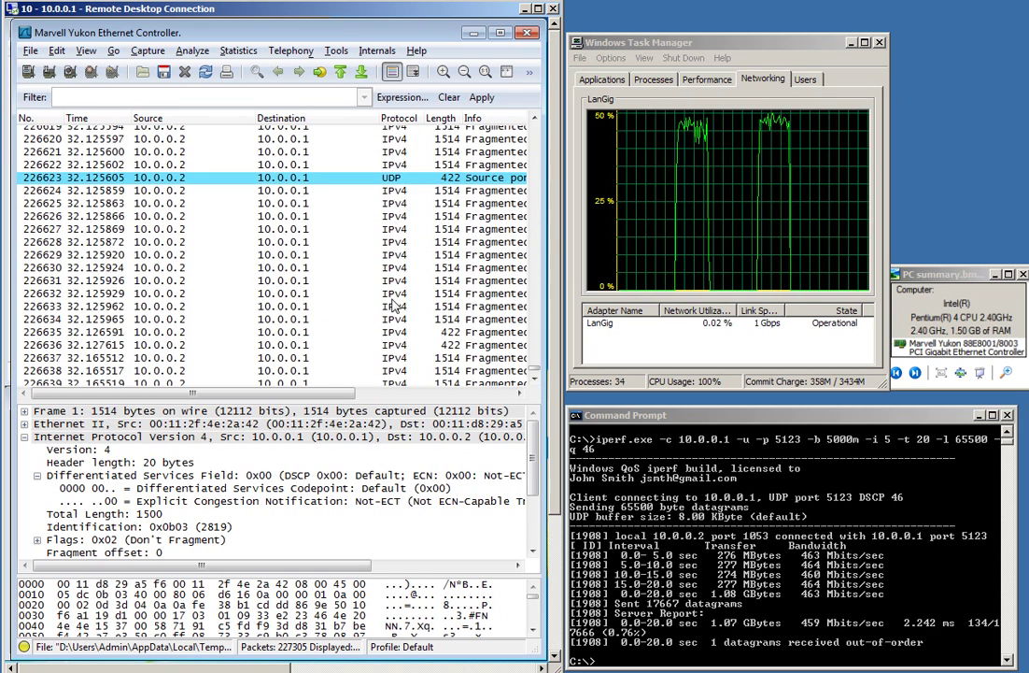
scroll(534, 376, "down", 9)
Page through the fragmented IPv4 packets to find where the source changes from 10.0.0.2 to 10.0.0.1
left_click(329, 262)
key("Page_Down")
key("Page_Down")
key("Page_Down")
key("Page_Down")
key("Page_Down")
key("Page_Down")
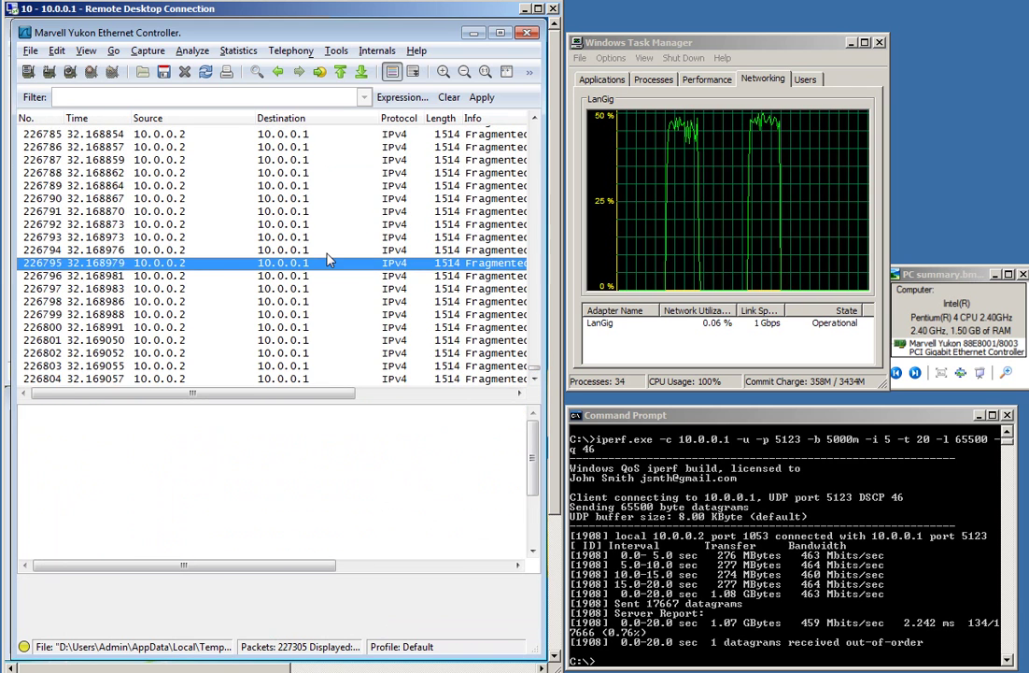
key("Page_Down")
key("Page_Down")
key("Page_Down")
key("Page_Down")
key("Page_Down")
key("Page_Down")
key("Page_Down")
key("Page_Down")
key("Page_Down")
key("Page_Down")
key("Page_Down")
key("Page_Down")
key("Page_Down")
key("Page_Down")
key("Page_Down")
key("Page_Down")
key("Page_Down")
key("Page_Down")
key("Page_Down")
key("Page_Down")
key("Page_Up")
key("Page_Up")
key("Page_Up")
key("Page_Up")
key("Page_Up")
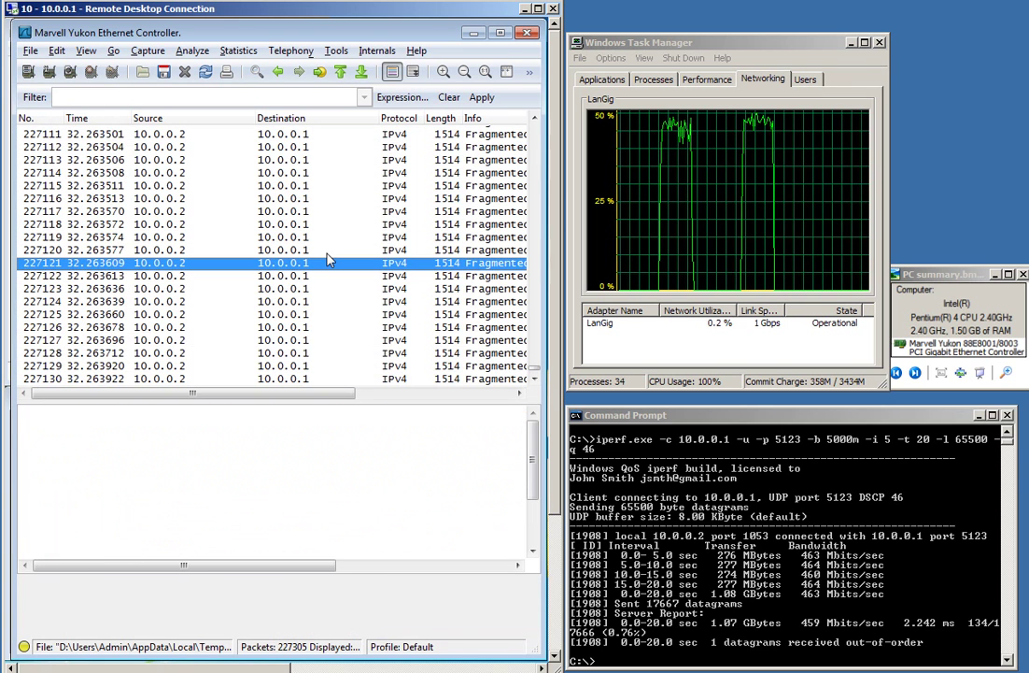
key("Page_Down")
key("Page_Down")
key("Page_Up")
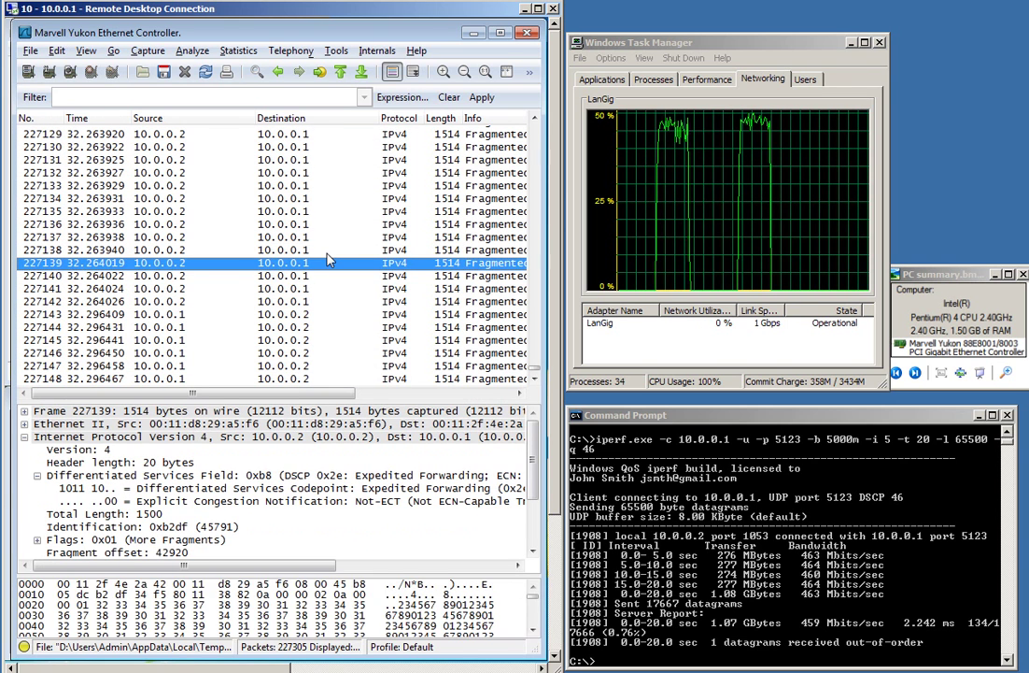
Select packet 227136 from 10.0.0.2 to 10.0.0.1 and examine its Differentiated Services Codepoint
key("Up")
key("Up")
key("Up")
key("Up")
key("Up")
key("Up")
key("Up")
key("Up")
key("Up")
key("Down")
key("Down")
key("Down")
key("Down")
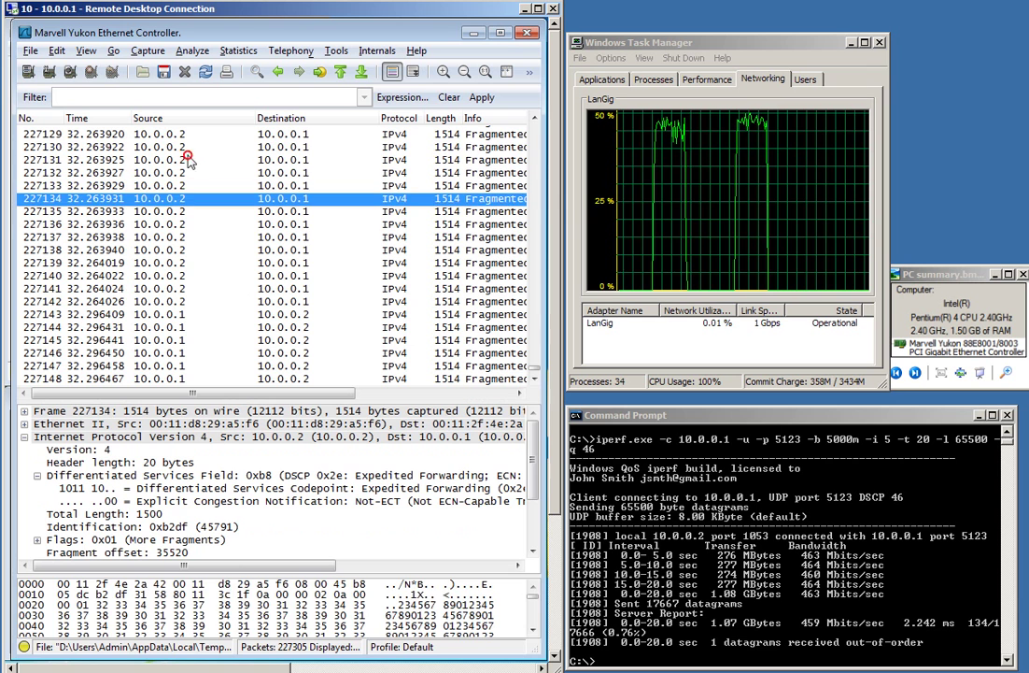
left_click(200, 225)
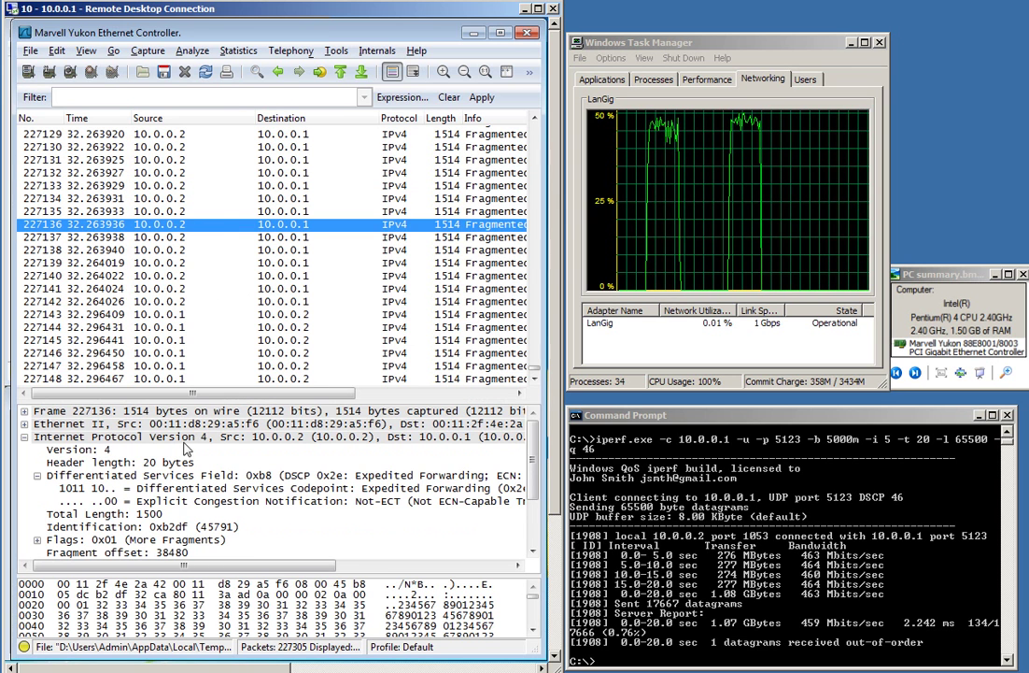
left_click_drag(286, 566, 353, 570)
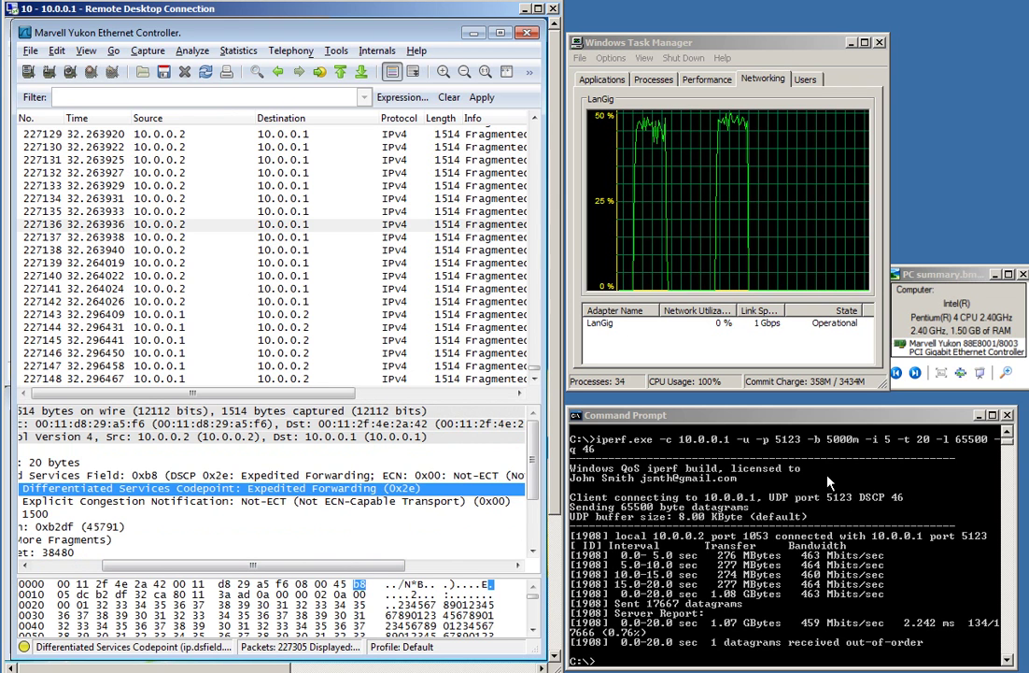
Select packet 227149 from 10.0.0.1 to 10.0.0.2 and examine its Differentiated Services Codepoint
left_click(210, 353)
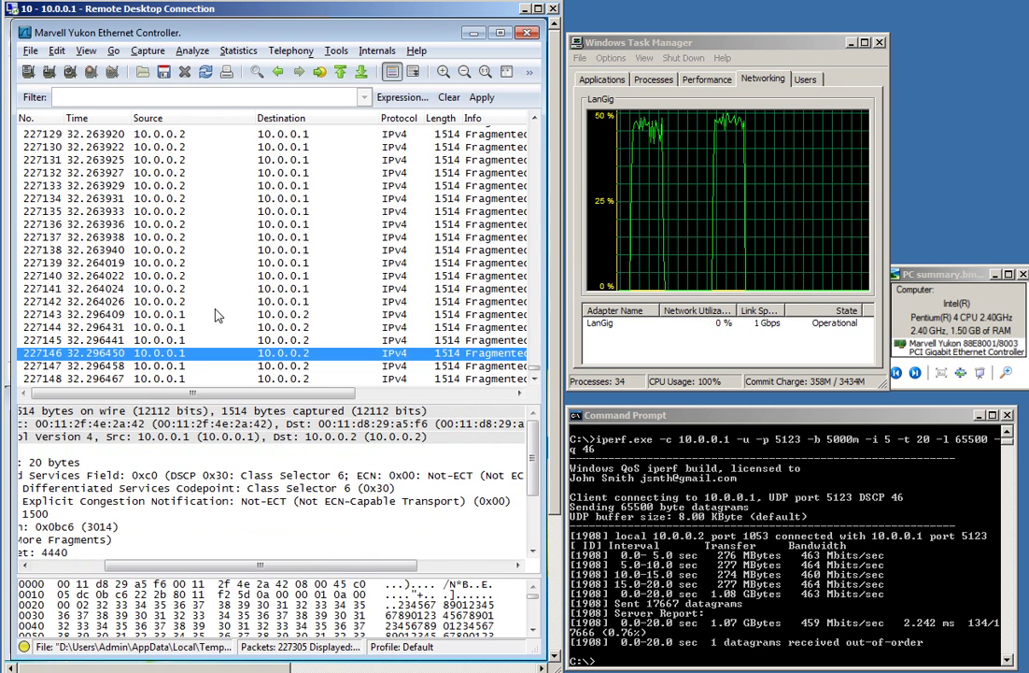
scroll(215, 316, "down", 1)
left_click(265, 344)
left_click(196, 343)
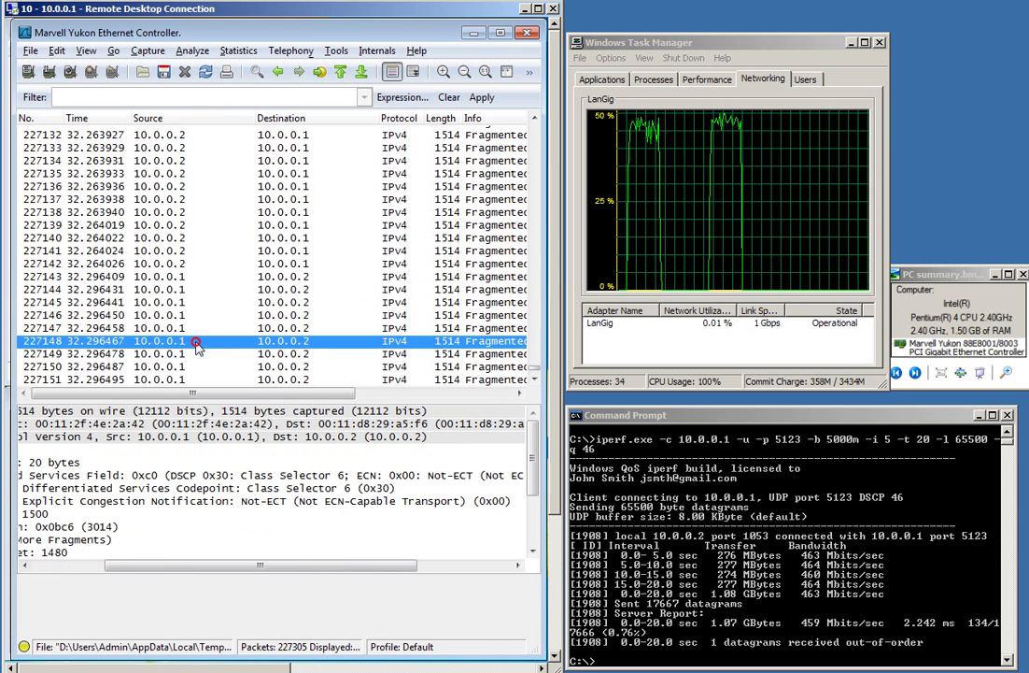
key("Up")
key("Up")
key("Up")
left_click(212, 354)
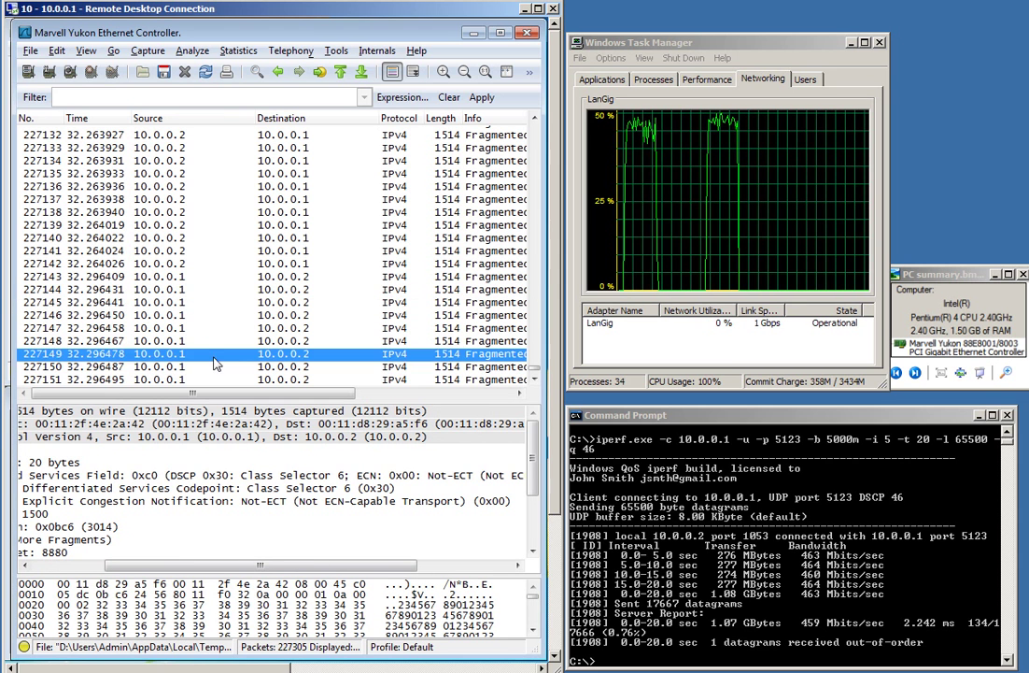
scroll(220, 355, "down", 1)
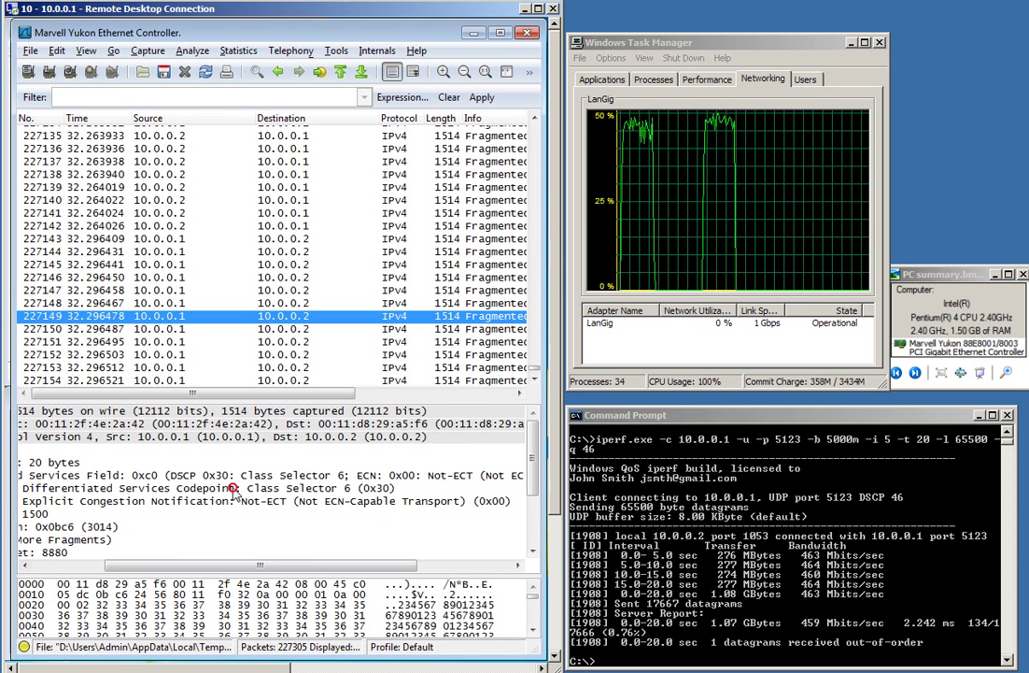
left_click(271, 488)
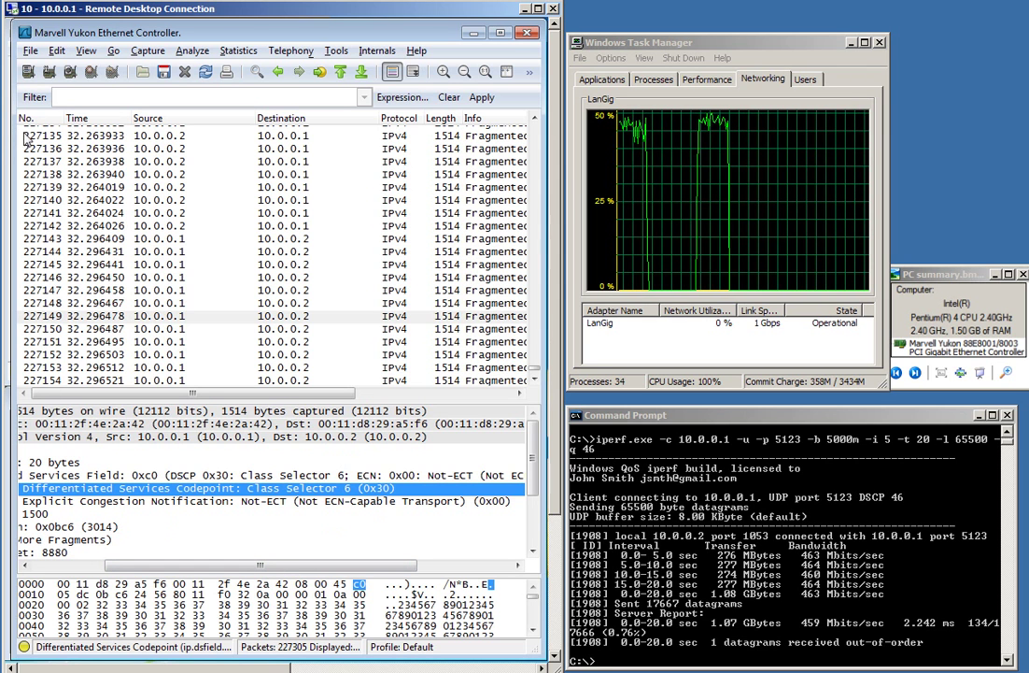
Check the DSCP value in the startup output of the remote iperf server console by highlighting it, and return to Wireshark
key("ctrl+shift+Escape")
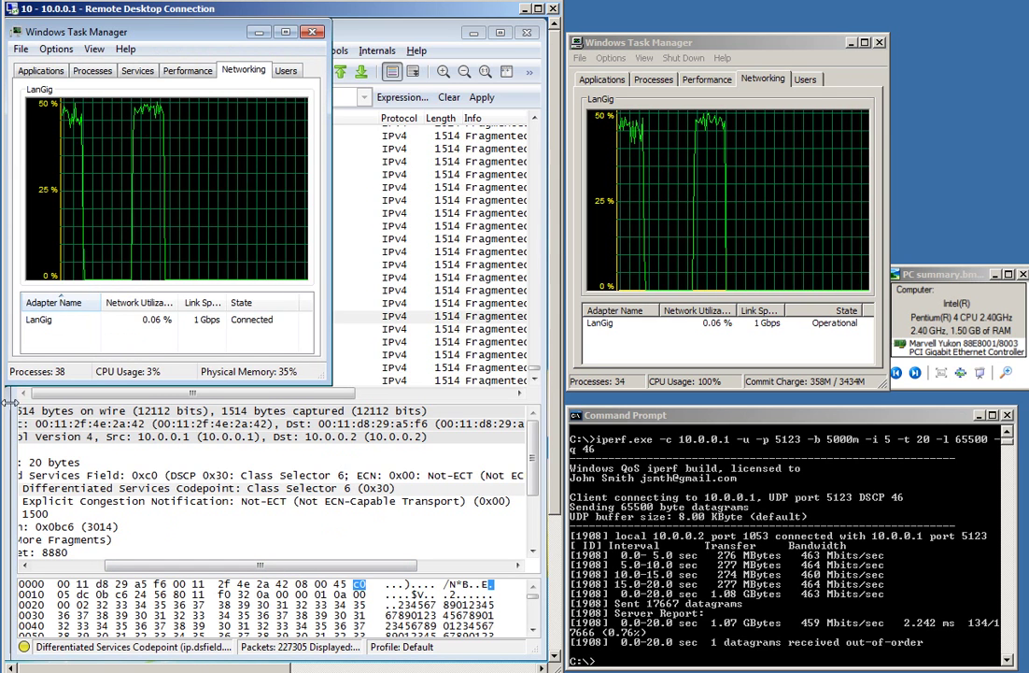
key("alt+Tab")
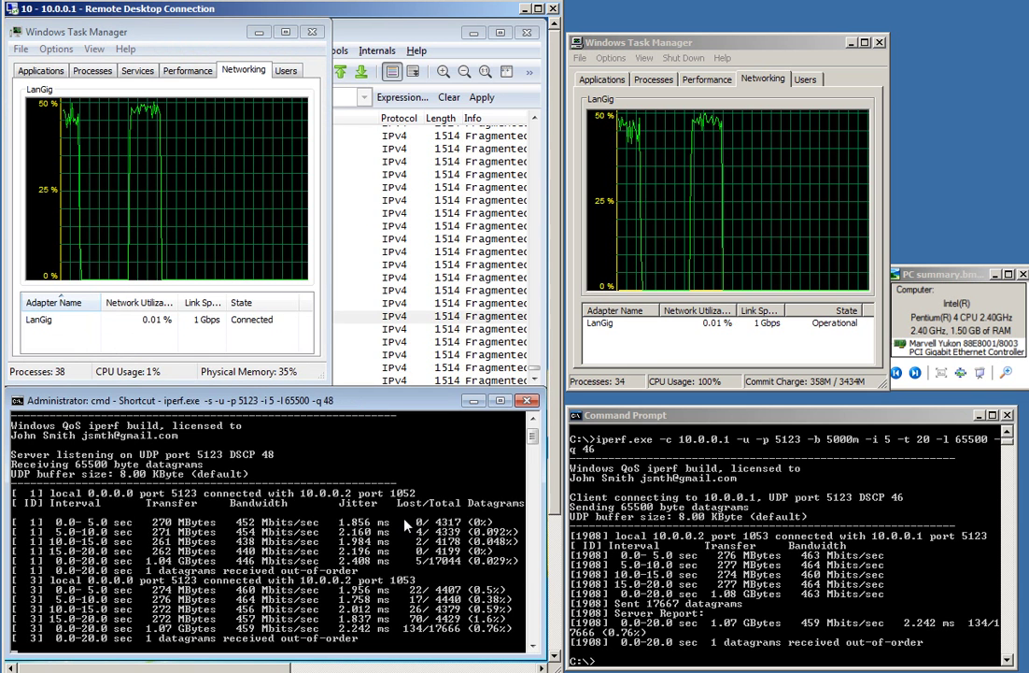
scroll(405, 526, "up", 1)
left_click_drag(222, 486, 303, 495)
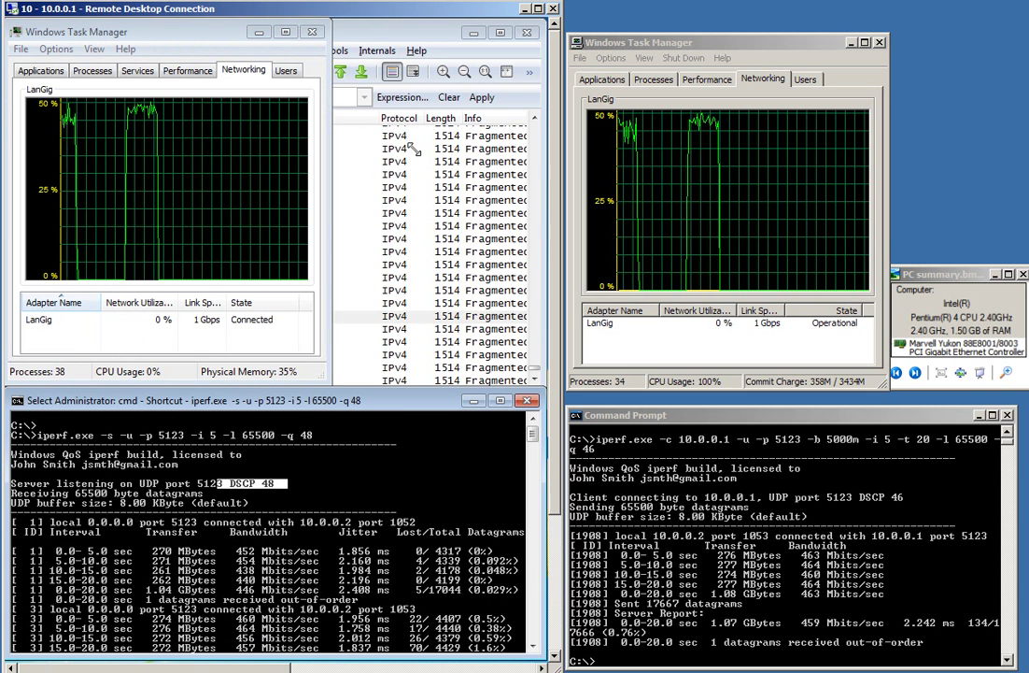
left_click(432, 44)
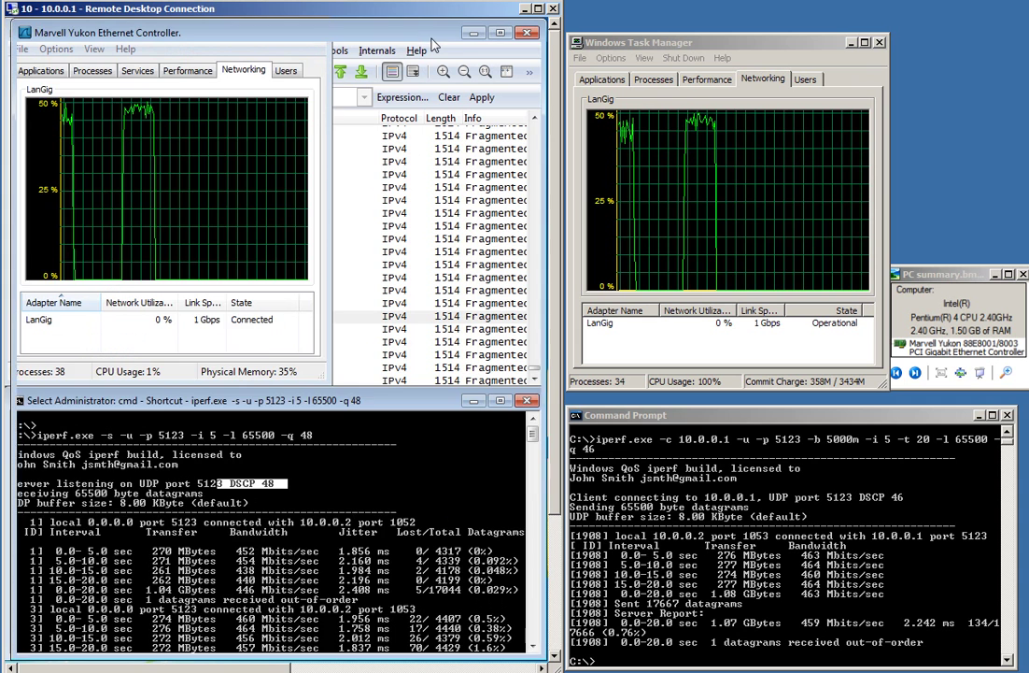